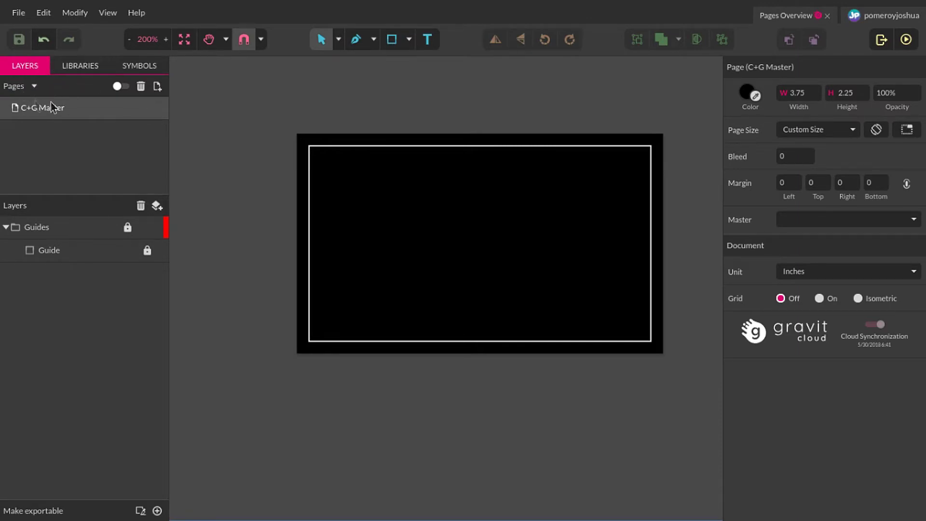
{"action": "left_click", "coordinate": [32, 87]}
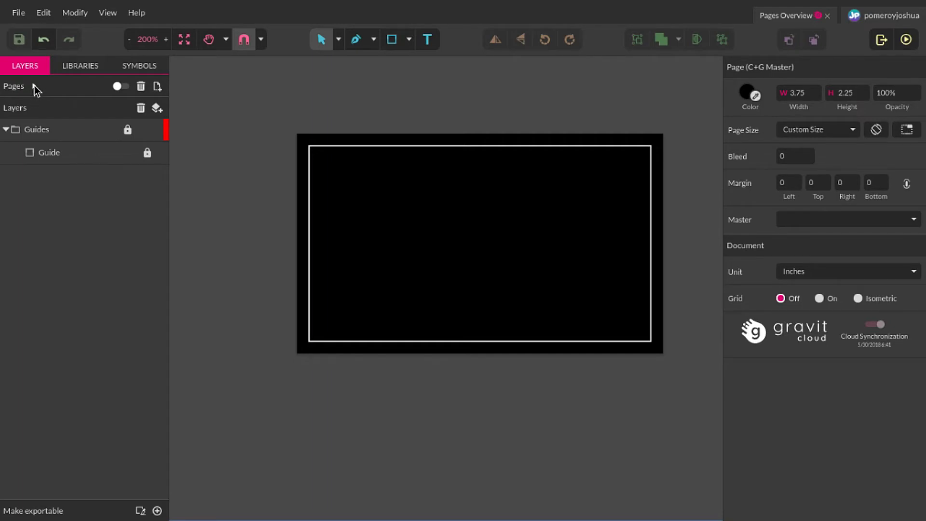
{"action": "left_click", "coordinate": [34, 87]}
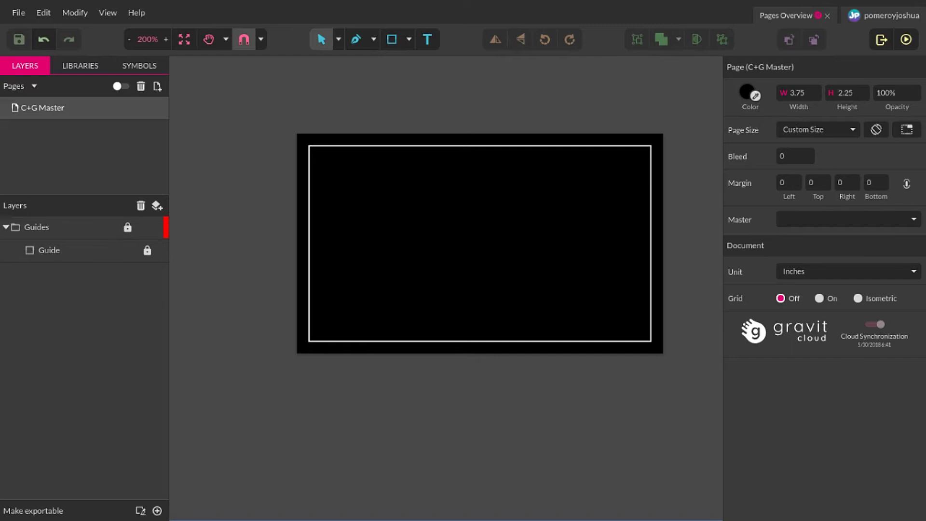
{"action": "left_click", "coordinate": [151, 65]}
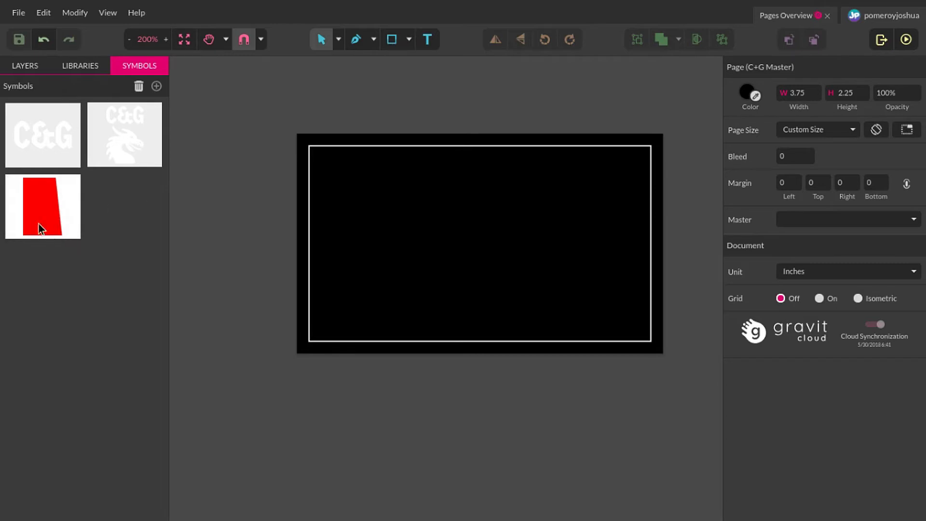
- Insert the red slant symbol from Symbols onto the C+G Master page
{"action": "left_click", "coordinate": [58, 206]}
- Move the red slant to X 0, Y 0 and place the C&G dragon logo on it, nudged up
{"action": "left_click_drag", "start_coordinate": [510, 321], "coordinate": [372, 243]}
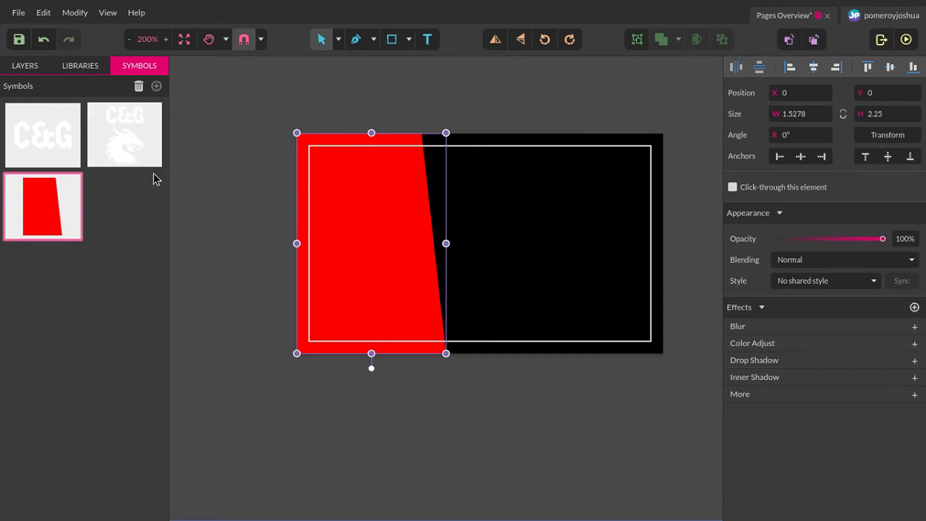
{"action": "left_click_drag", "start_coordinate": [126, 140], "coordinate": [371, 247]}
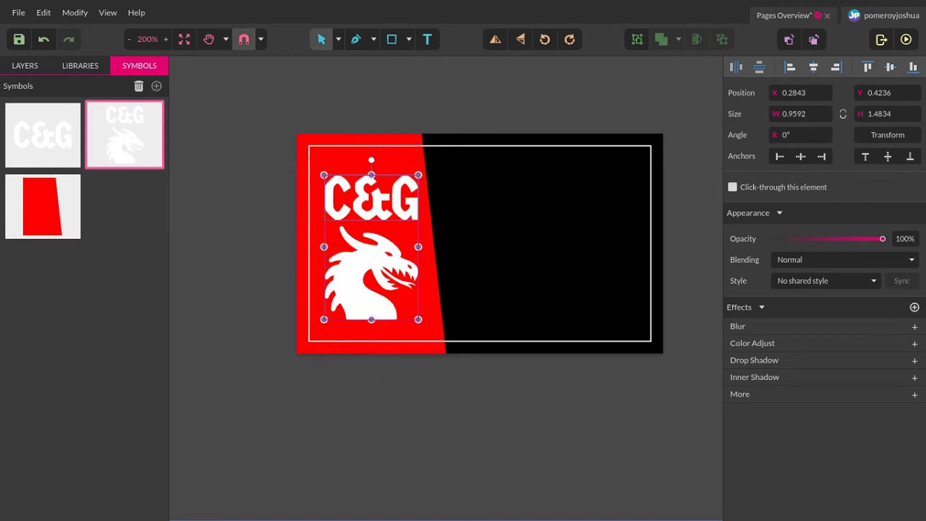
{"action": "left_click_drag", "start_coordinate": [857, 94], "coordinate": [848, 94]}
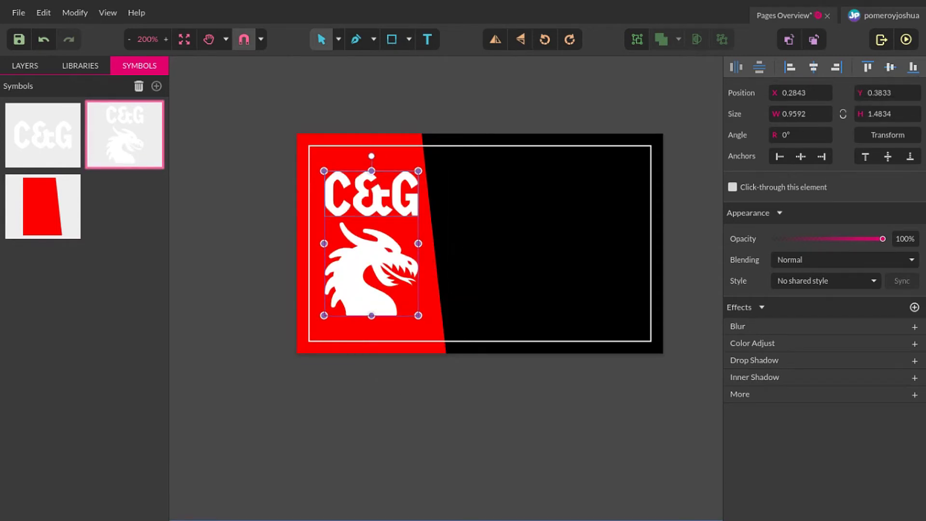
{"action": "left_click_drag", "start_coordinate": [252, 212], "coordinate": [314, 258]}
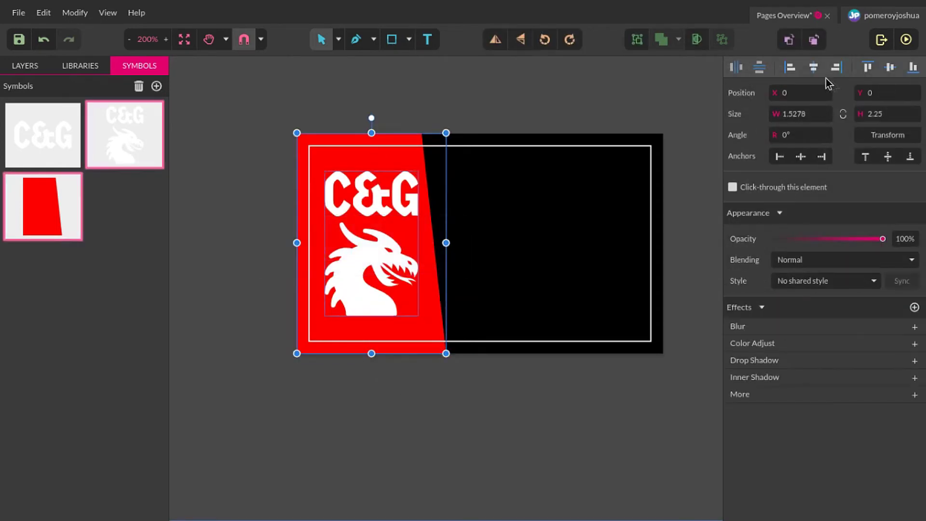
{"action": "key", "text": "Escape"}
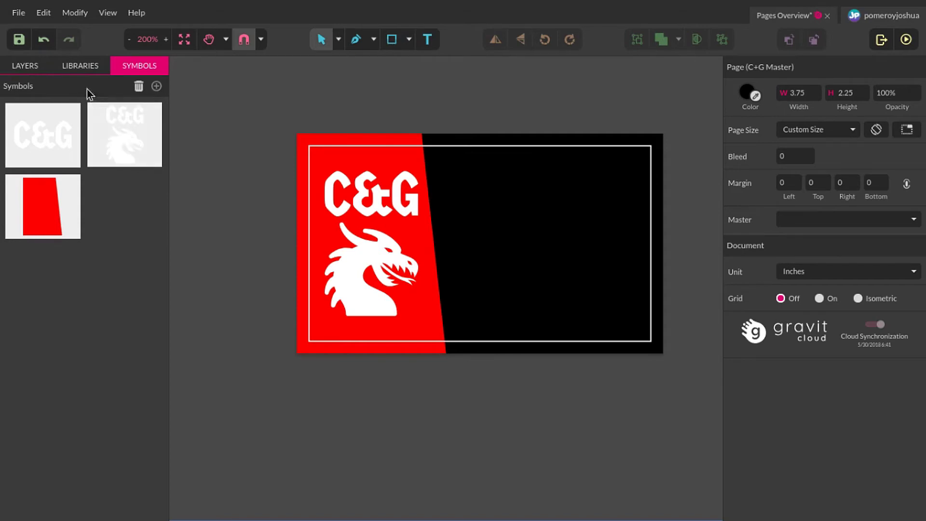
- Show the Pages and Layers lists, revealing Guides, C&G Dragon Logo and Red Slant layers
{"action": "left_click", "coordinate": [22, 65]}
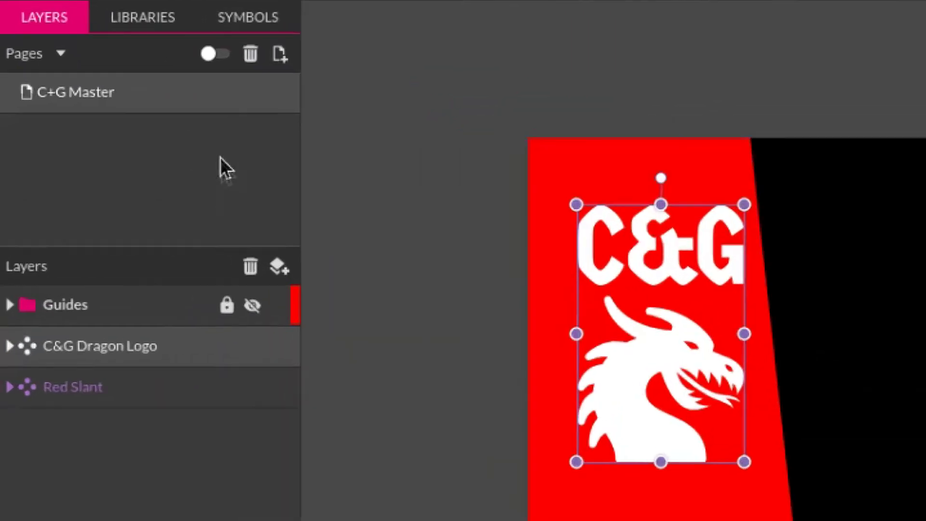
- Add Page 2 and try pasting the master's slant and logo onto it, then undo
{"action": "left_click", "coordinate": [283, 53]}
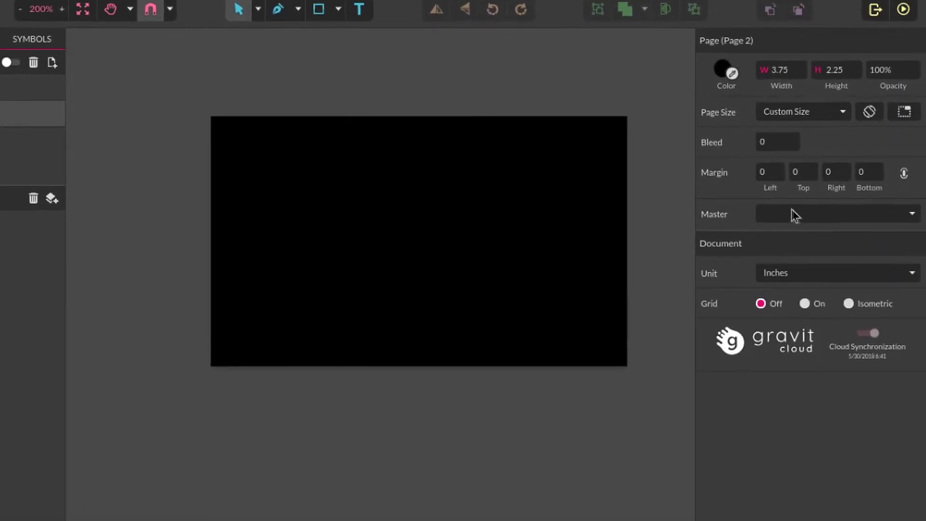
{"action": "left_click", "coordinate": [814, 208]}
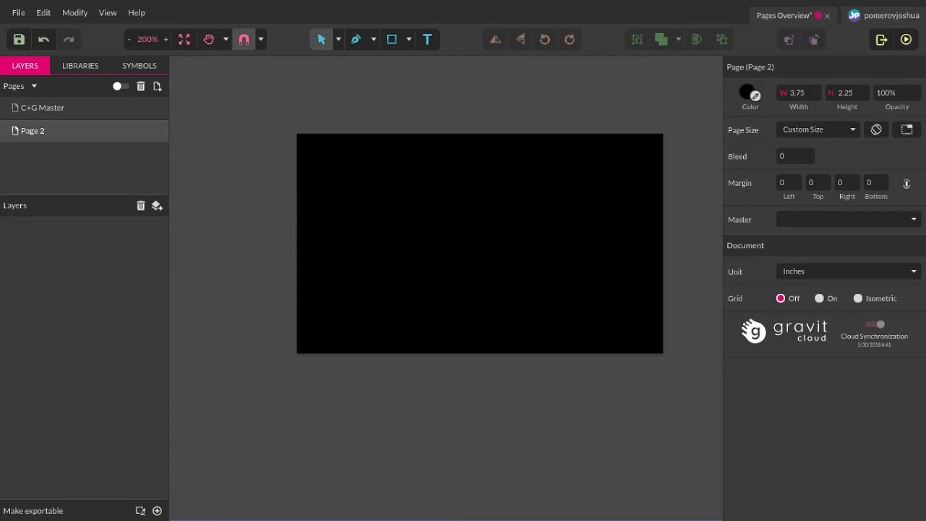
{"action": "left_click", "coordinate": [66, 112]}
{"action": "left_click_drag", "start_coordinate": [251, 104], "coordinate": [450, 384]}
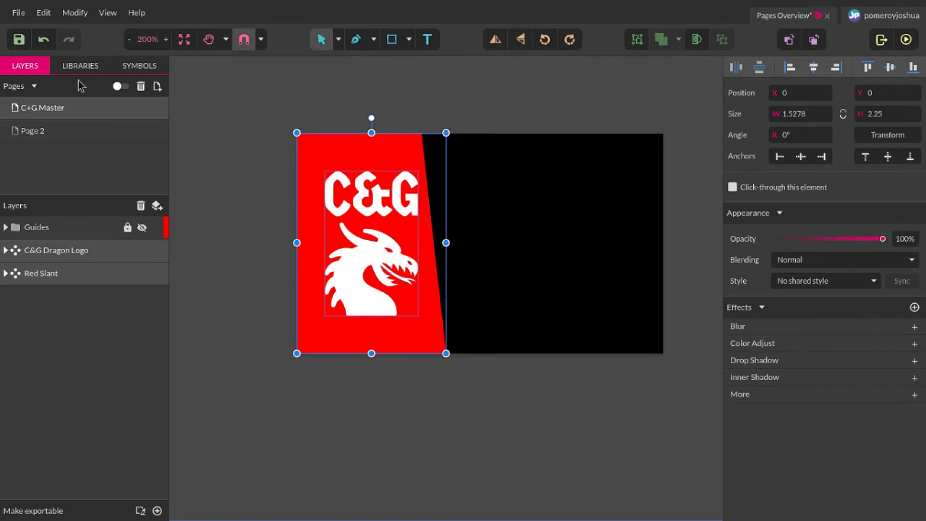
{"action": "left_click", "coordinate": [58, 131]}
{"action": "key", "text": "ctrl+v"}
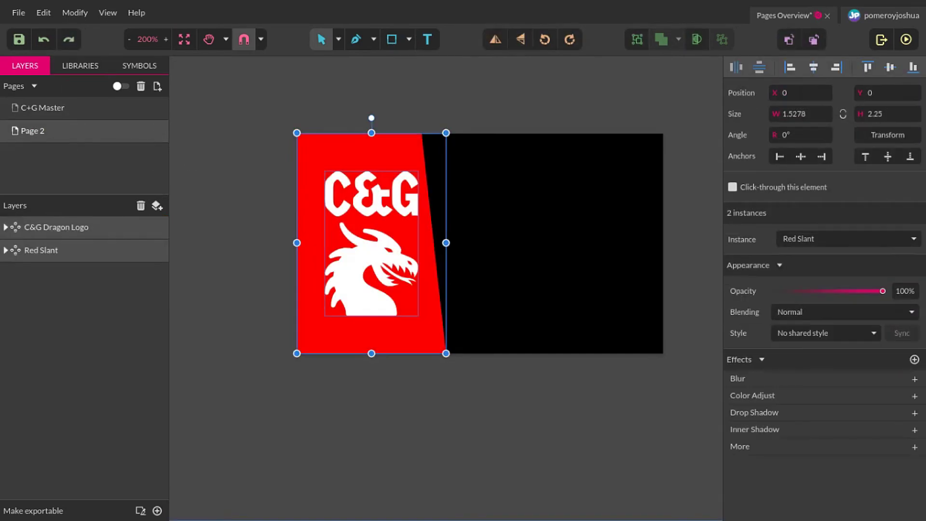
{"action": "key", "text": "Escape"}
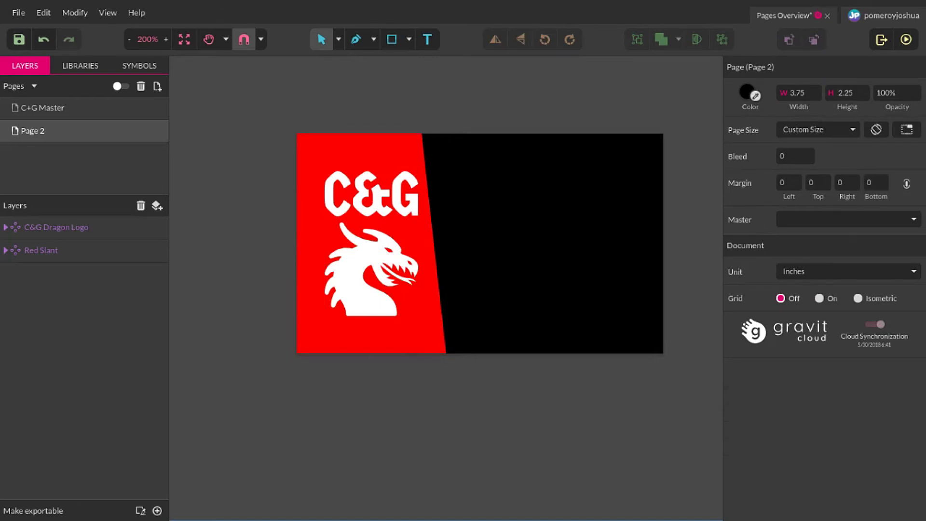
{"action": "key", "text": "ctrl+z"}
- Set Page 2's master to C+G Master, compare it with the master, and begin renaming it
{"action": "left_click", "coordinate": [43, 107]}
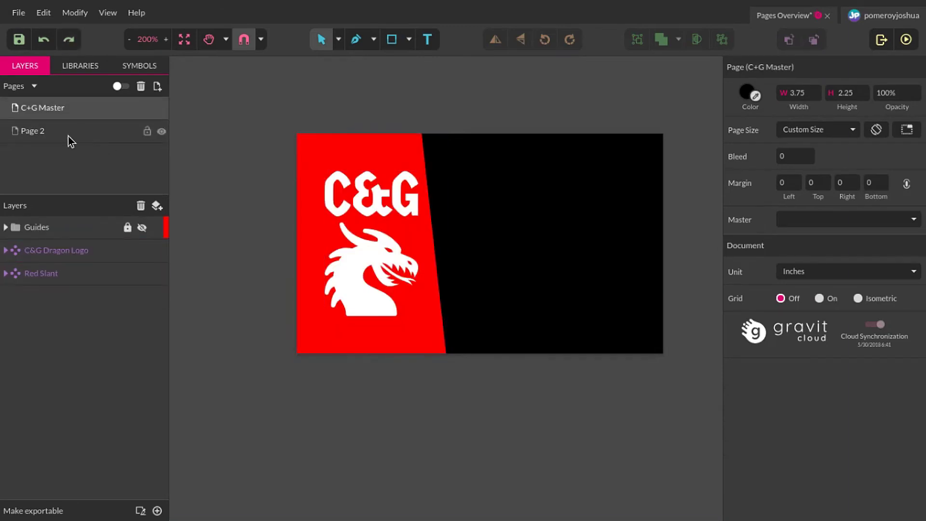
{"action": "left_click", "coordinate": [50, 136]}
{"action": "left_click", "coordinate": [847, 218]}
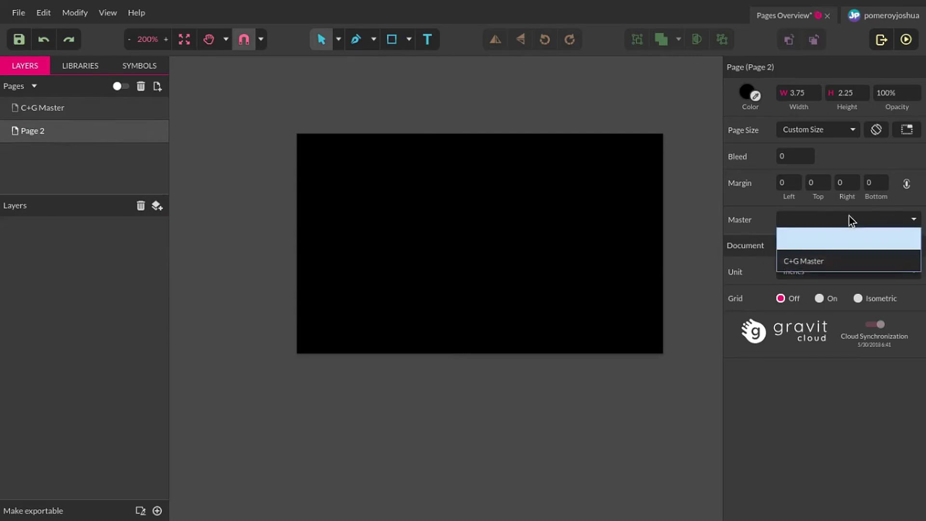
{"action": "left_click", "coordinate": [800, 264]}
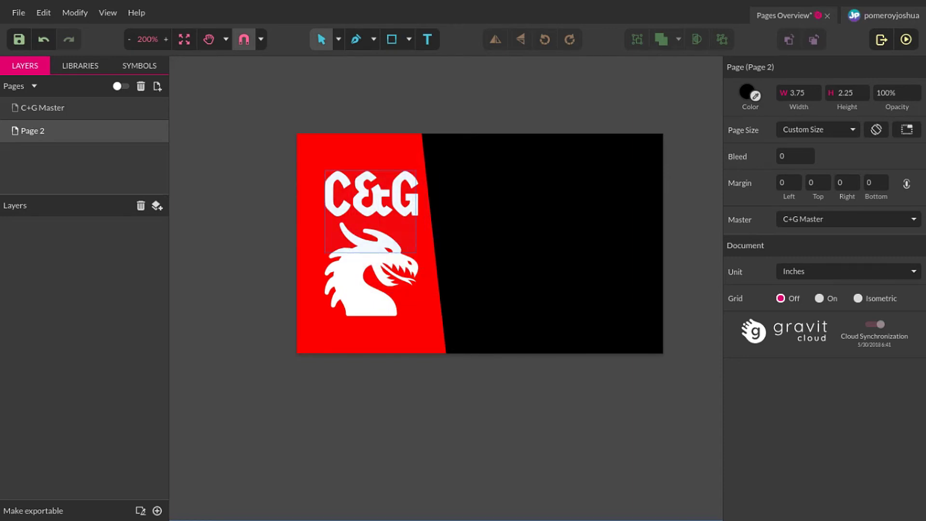
{"action": "left_click", "coordinate": [55, 112]}
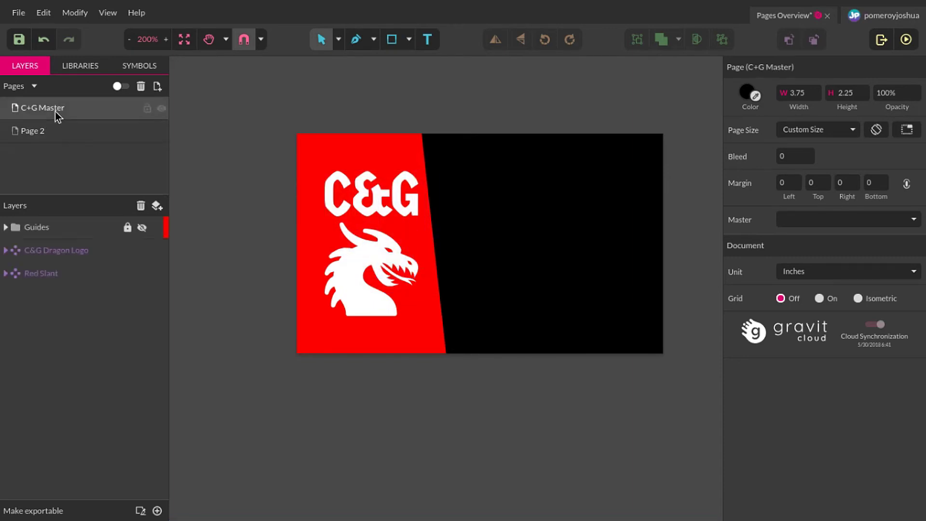
{"action": "left_click", "coordinate": [67, 134]}
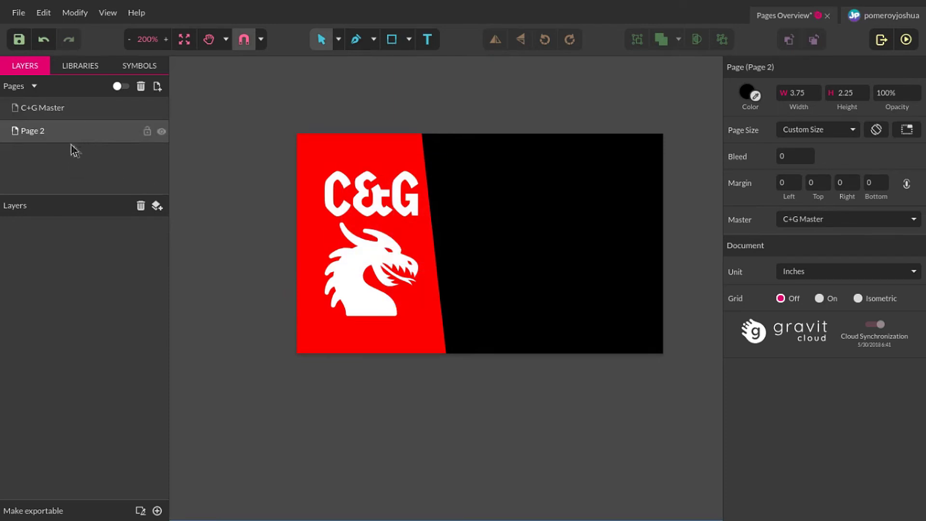
{"action": "double_click", "coordinate": [37, 131]}
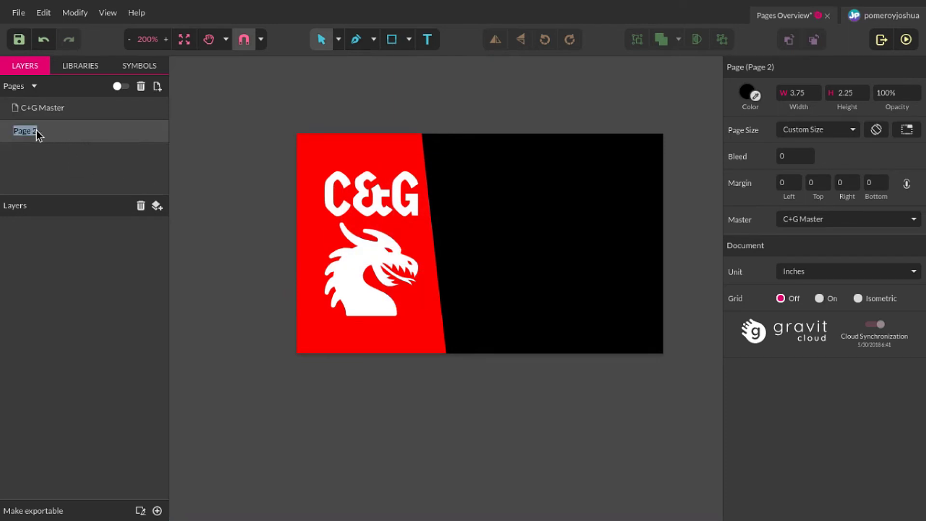
- Name the page 'Name 1' and restore its name and contact text block
{"action": "type", "text": "Name 1"}
{"action": "key", "text": "Return"}
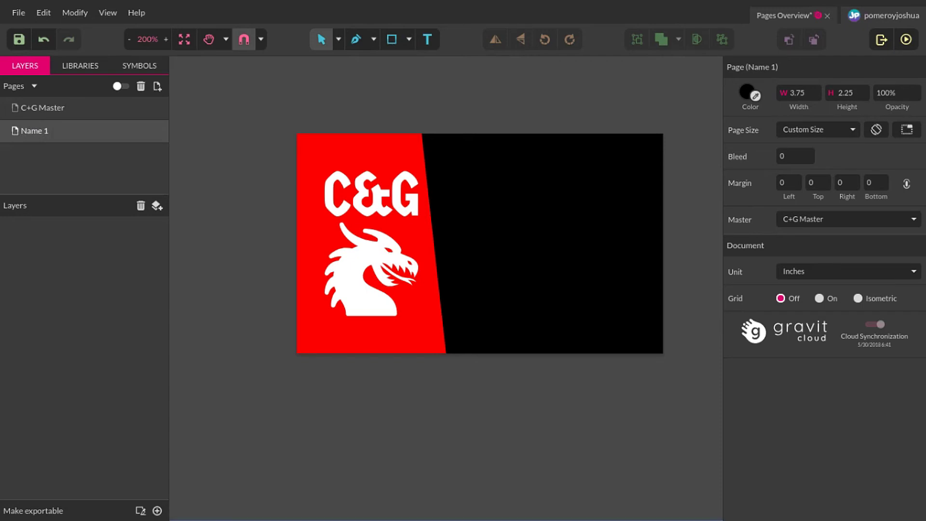
{"action": "scroll", "coordinate": [445, 241], "scroll_direction": "right", "scroll_amount": 2}
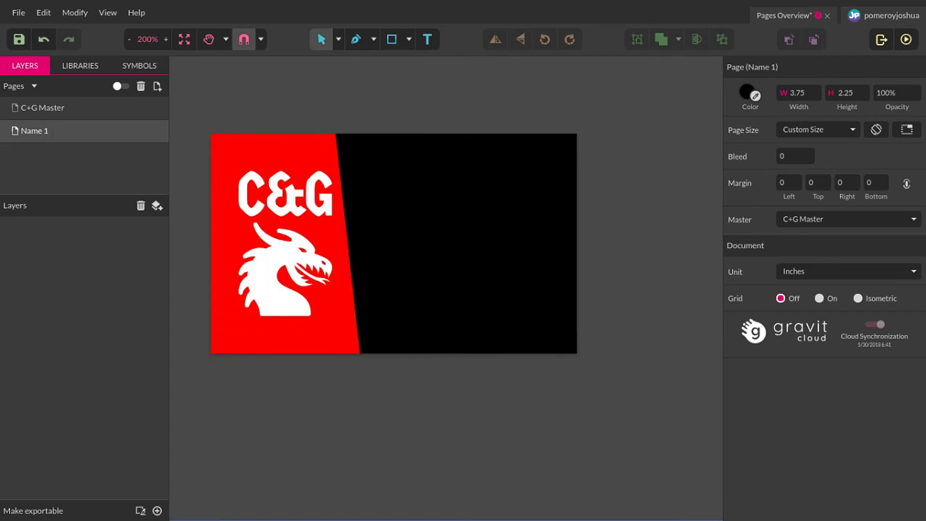
{"action": "key", "text": "ctrl+z"}
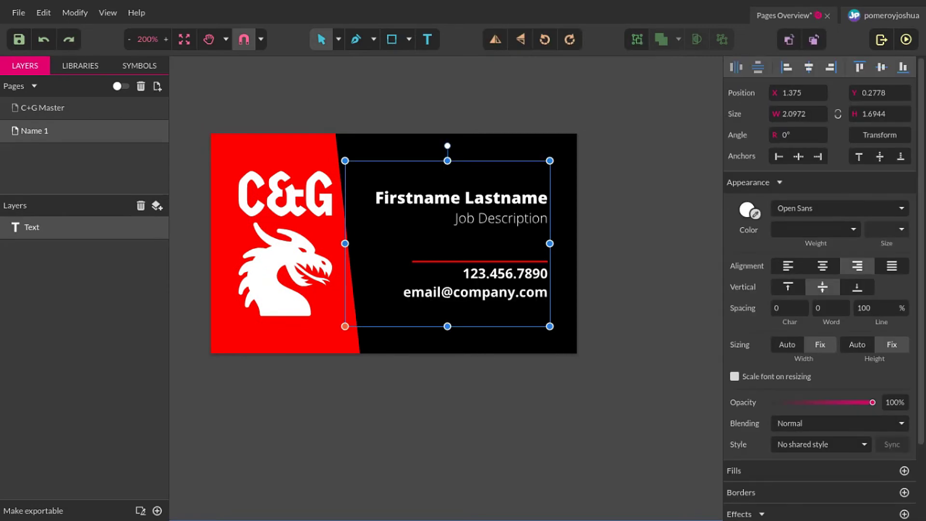
{"action": "key", "text": "Escape"}
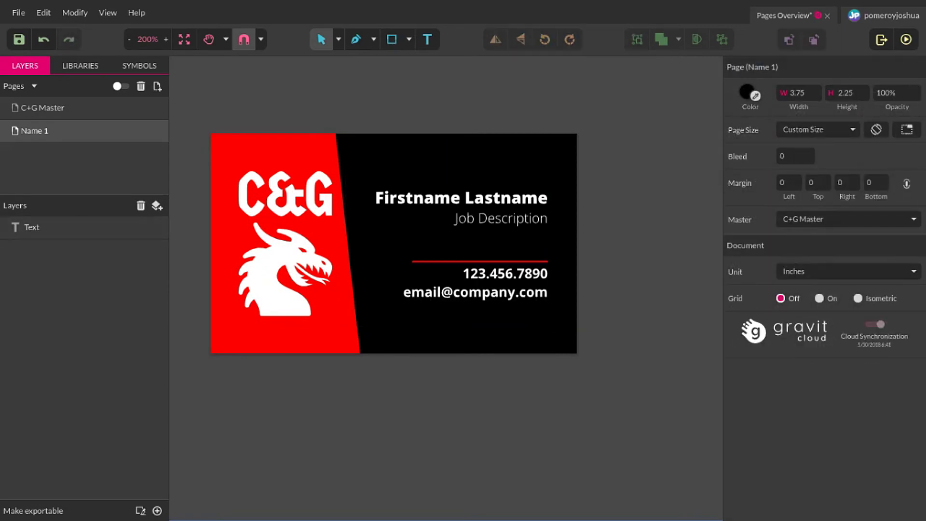
- Check the card text layer on Name 1 against the C+G Master page
{"action": "left_click", "coordinate": [33, 231]}
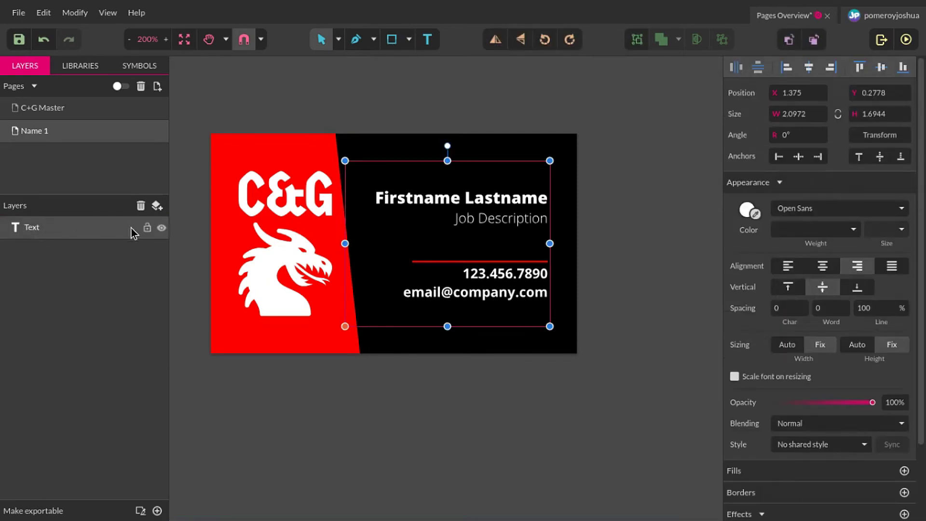
{"action": "left_click", "coordinate": [160, 231]}
{"action": "left_click", "coordinate": [160, 231]}
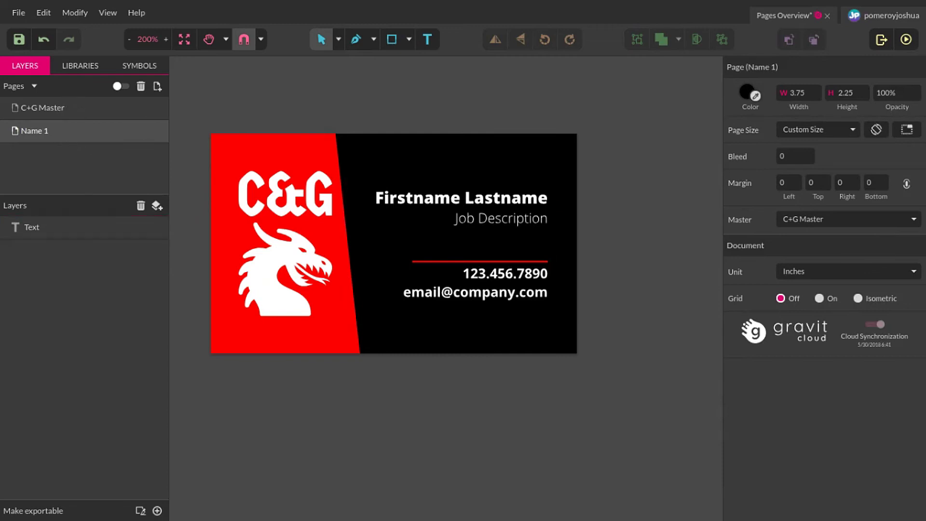
{"action": "left_click", "coordinate": [73, 106]}
{"action": "left_click", "coordinate": [60, 135]}
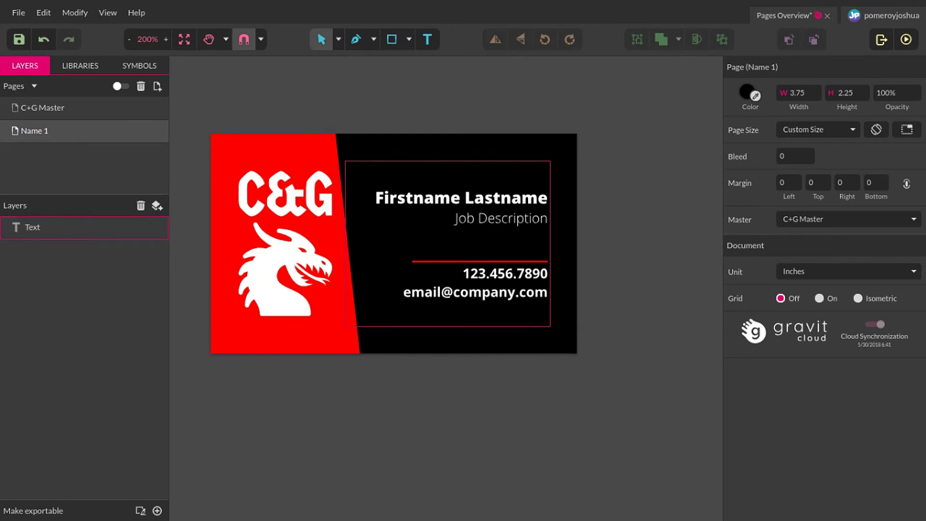
- Add a red '1' before Firstname Lastname in the card text
{"action": "left_click", "coordinate": [374, 204]}
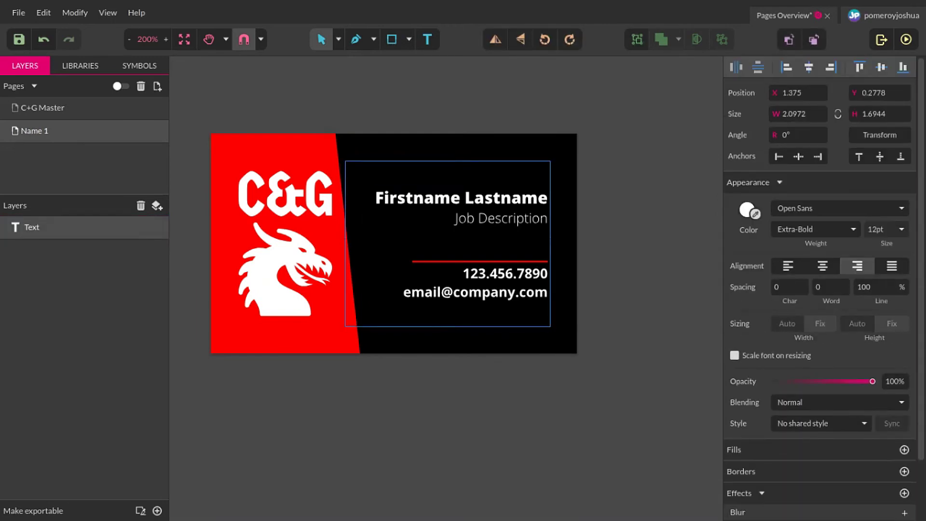
{"action": "type", "text": "1"}
{"action": "left_click_drag", "start_coordinate": [371, 200], "coordinate": [361, 199]}
{"action": "left_click", "coordinate": [746, 210]}
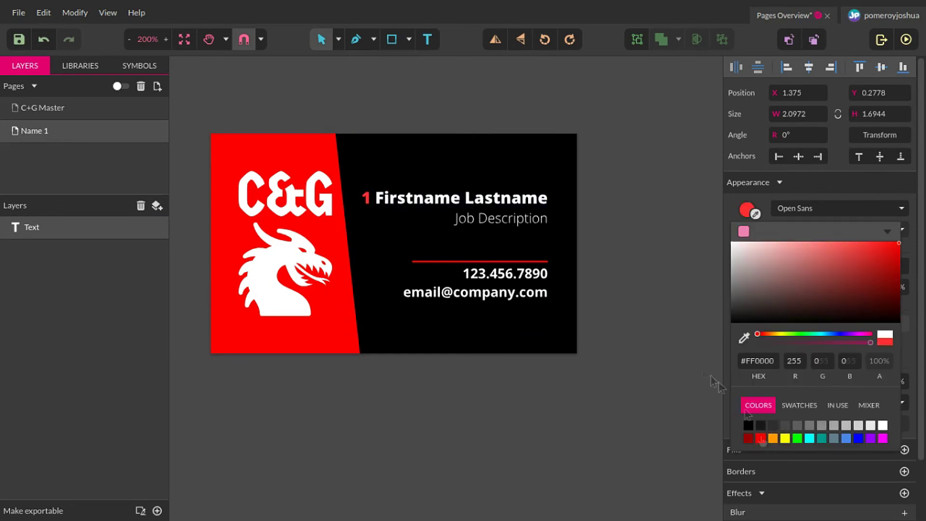
{"action": "left_click", "coordinate": [766, 439]}
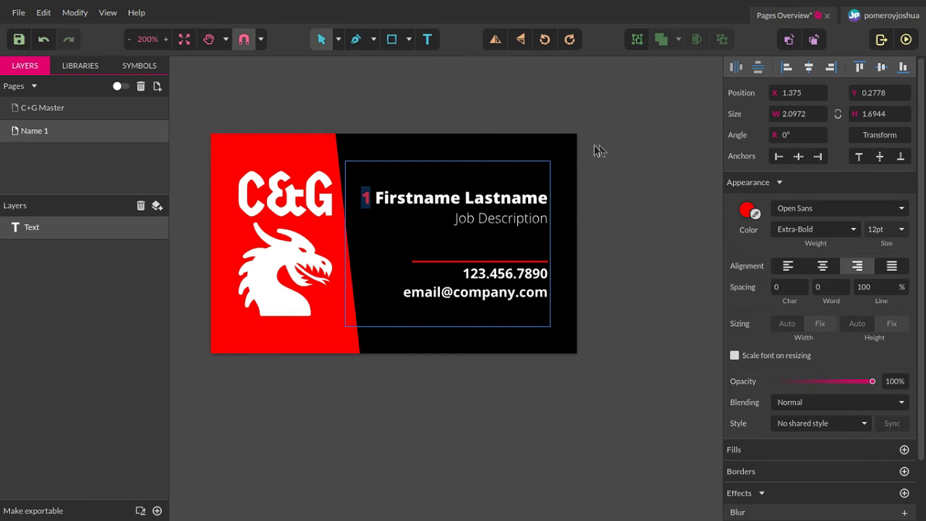
{"action": "left_click", "coordinate": [534, 188]}
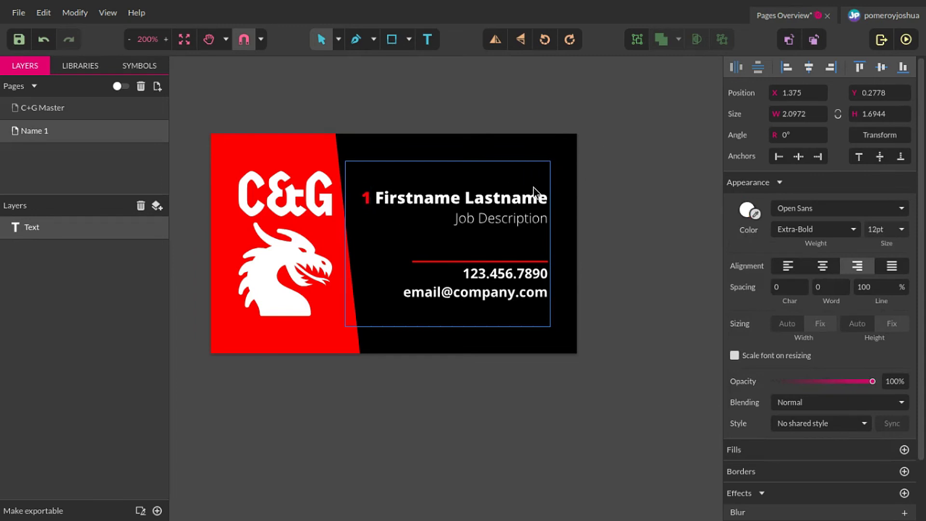
{"action": "key", "text": "Escape"}
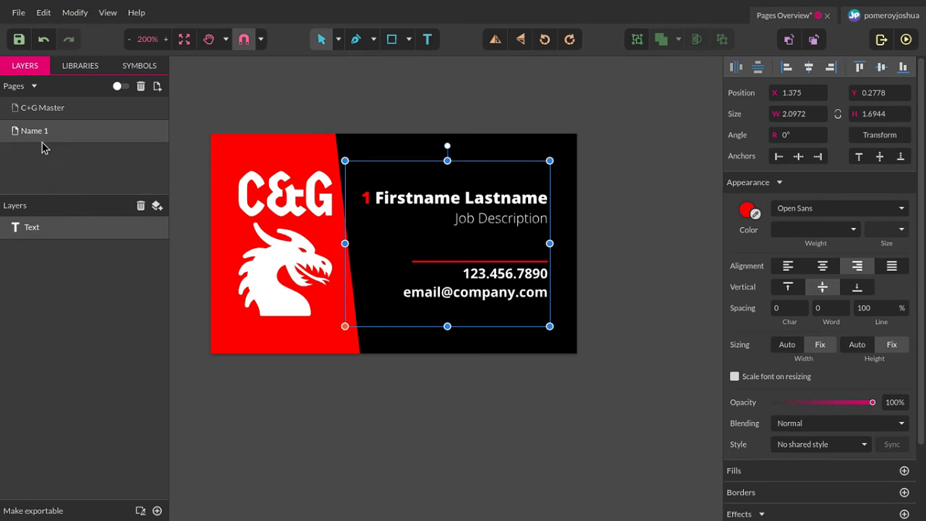
- Add a third page and set its master to C+G Master
{"action": "left_click", "coordinate": [157, 86]}
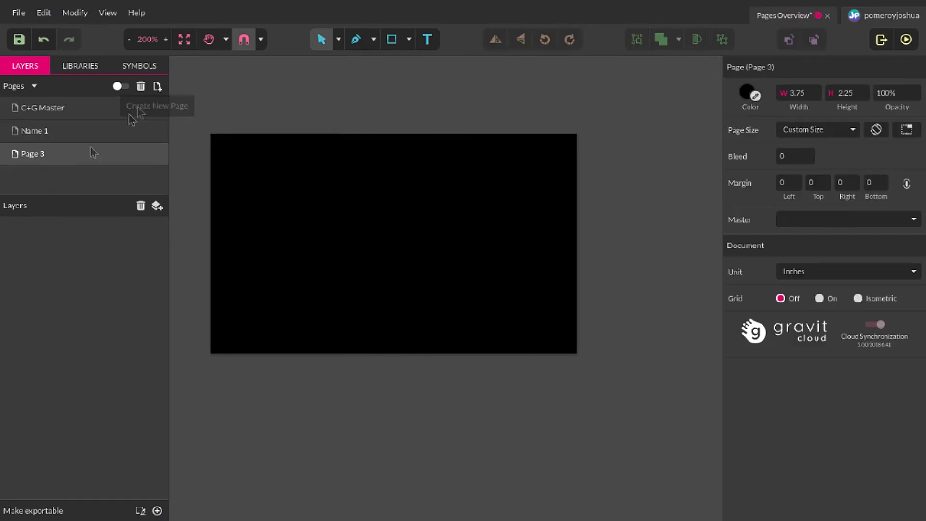
{"action": "left_click", "coordinate": [826, 218]}
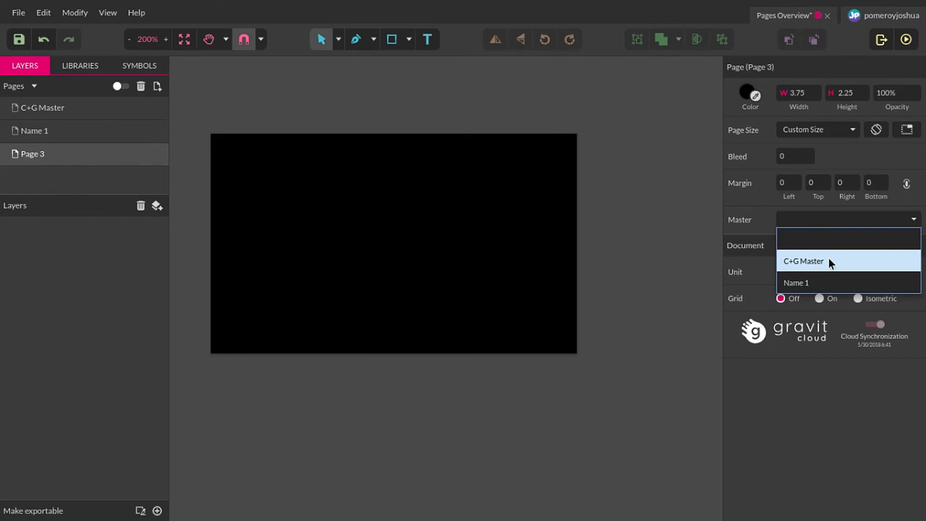
{"action": "left_click", "coordinate": [807, 284]}
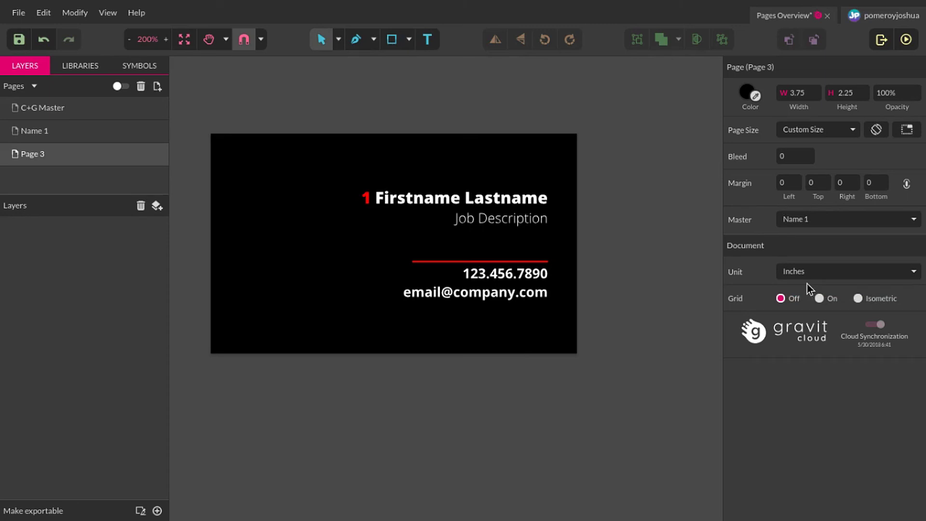
{"action": "left_click", "coordinate": [821, 219]}
{"action": "left_click", "coordinate": [820, 254]}
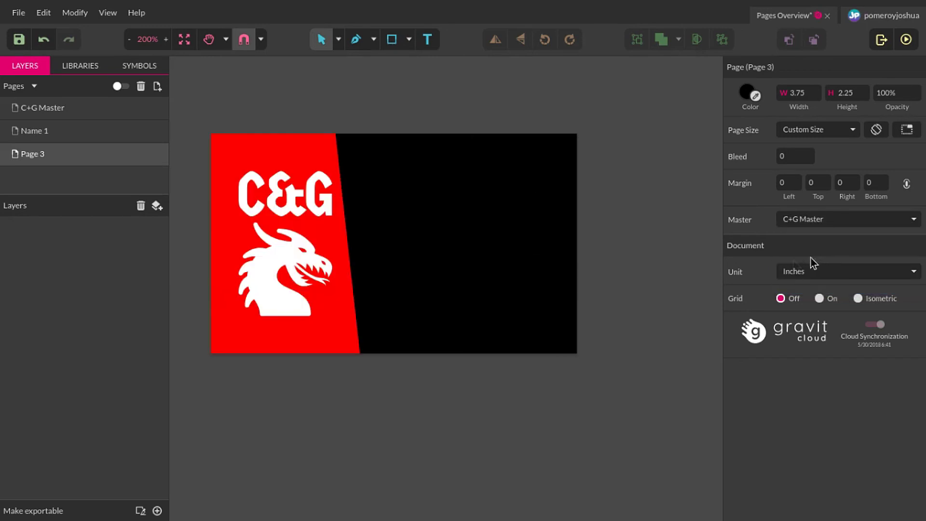
- Draw a text box, paste the card text, and change the red 1 to 2
{"action": "key", "text": "t"}
{"action": "left_click_drag", "start_coordinate": [345, 161], "coordinate": [550, 326]}
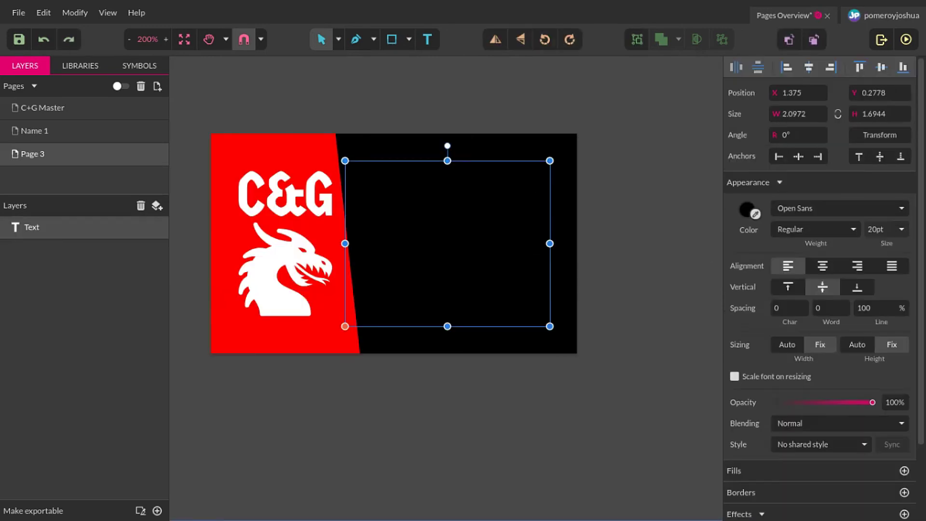
{"action": "key", "text": "ctrl+v"}
{"action": "double_click", "coordinate": [366, 198]}
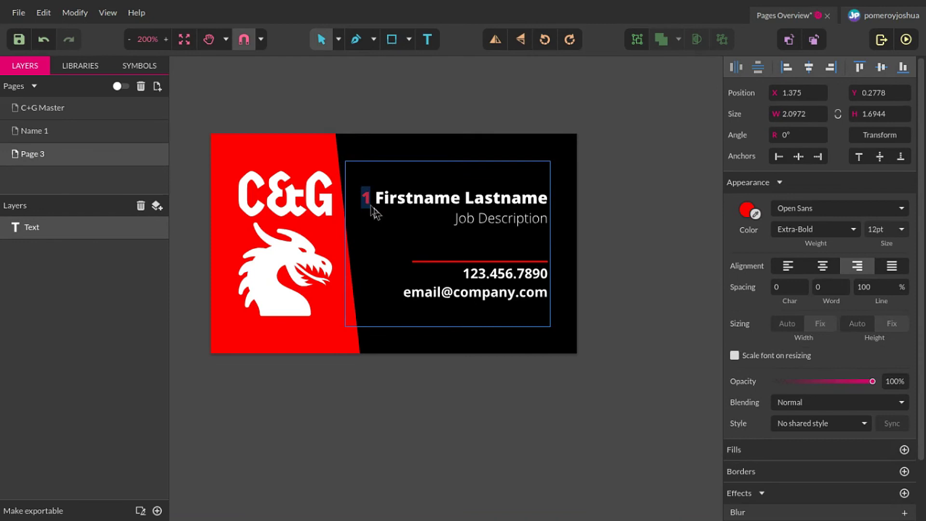
{"action": "type", "text": "2"}
{"action": "key", "text": "Escape"}
- Rename the third page 'Name 2' and compare it with Name 1
{"action": "double_click", "coordinate": [39, 155]}
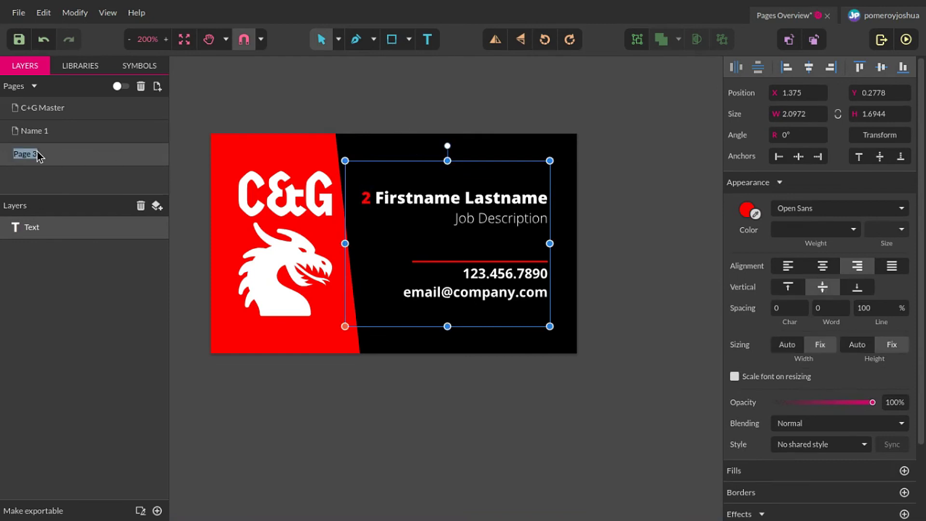
{"action": "type", "text": "Name 2"}
{"action": "key", "text": "Return"}
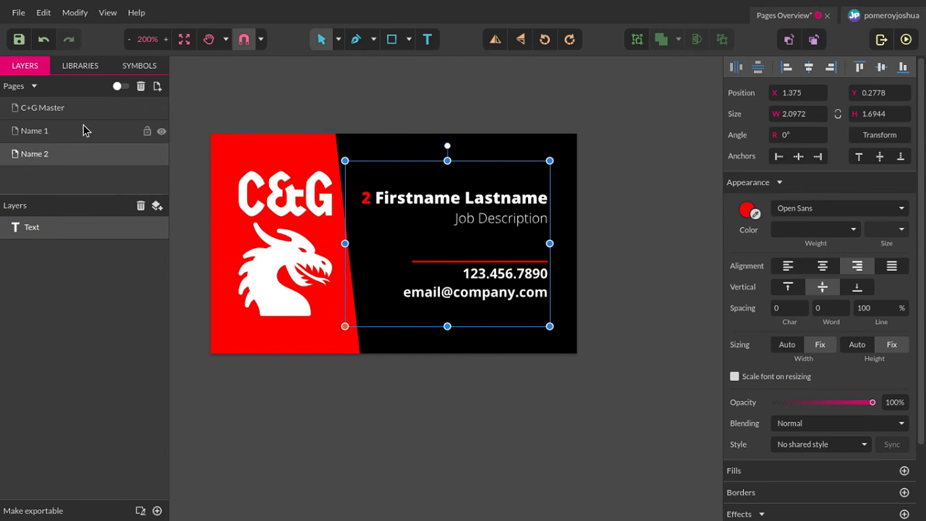
{"action": "left_click", "coordinate": [84, 128]}
{"action": "left_click", "coordinate": [80, 154]}
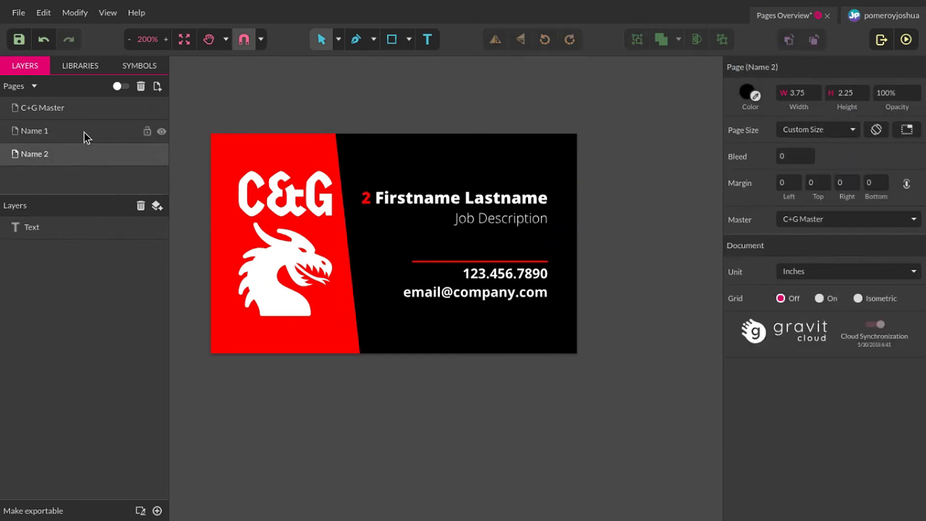
{"action": "left_click", "coordinate": [84, 133]}
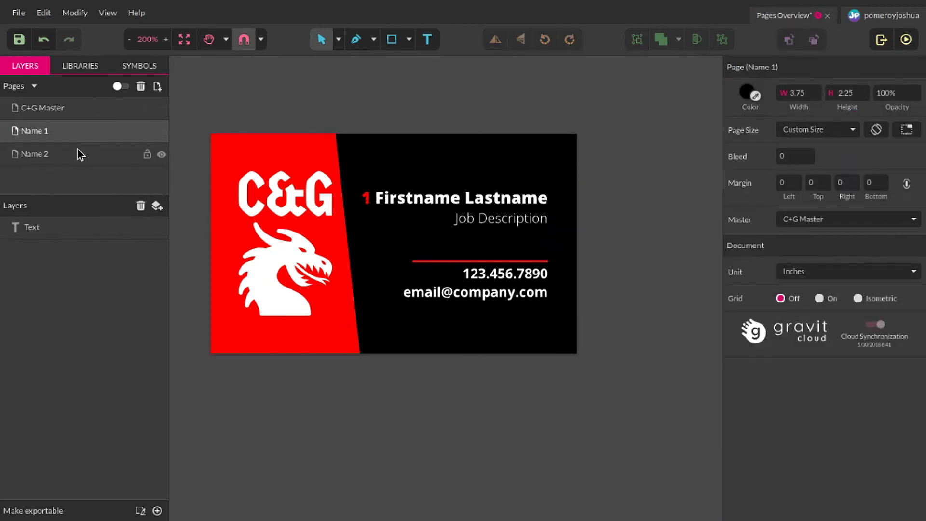
{"action": "left_click", "coordinate": [77, 149]}
{"action": "left_click", "coordinate": [79, 132]}
{"action": "left_click", "coordinate": [71, 155]}
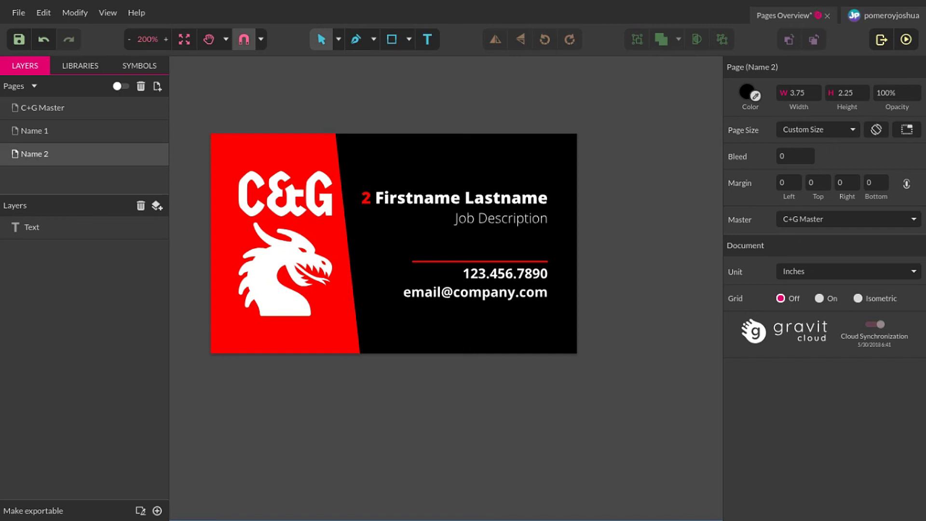
{"action": "left_click", "coordinate": [43, 111]}
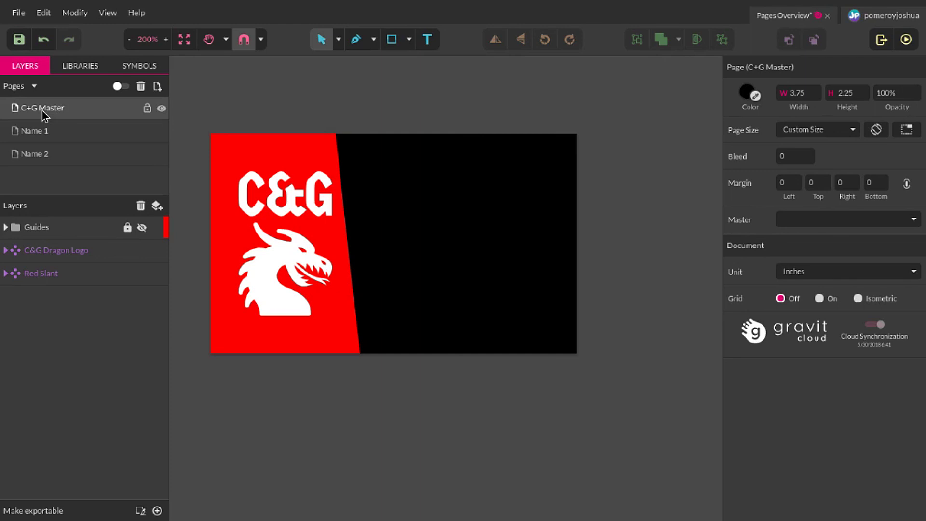
{"action": "left_click", "coordinate": [61, 132]}
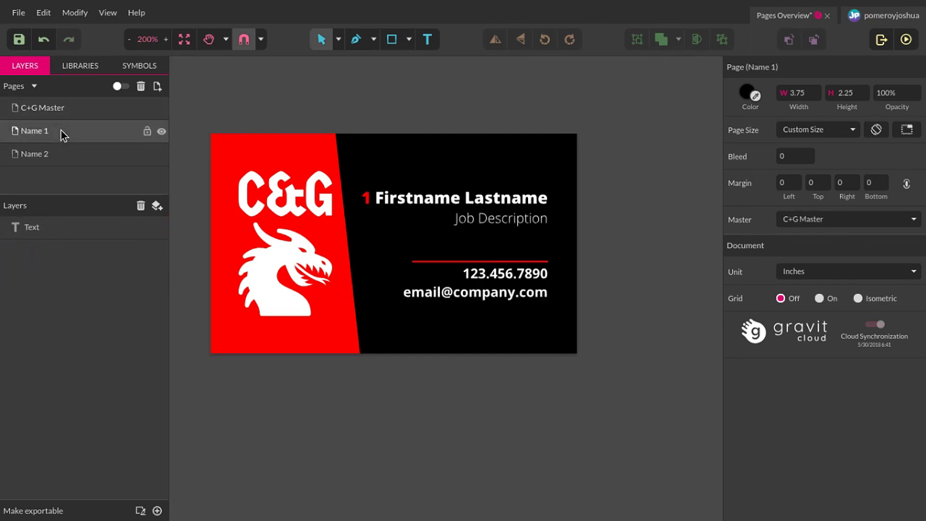
{"action": "left_click", "coordinate": [60, 158]}
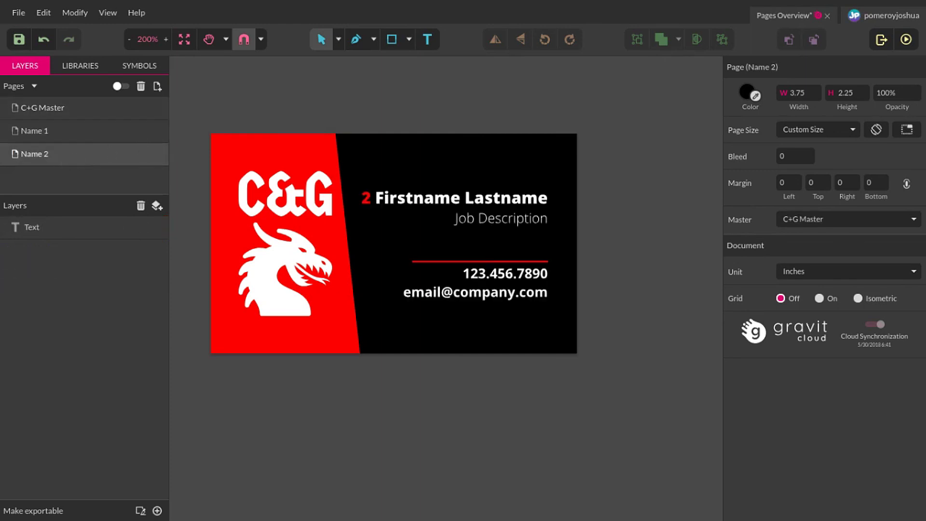